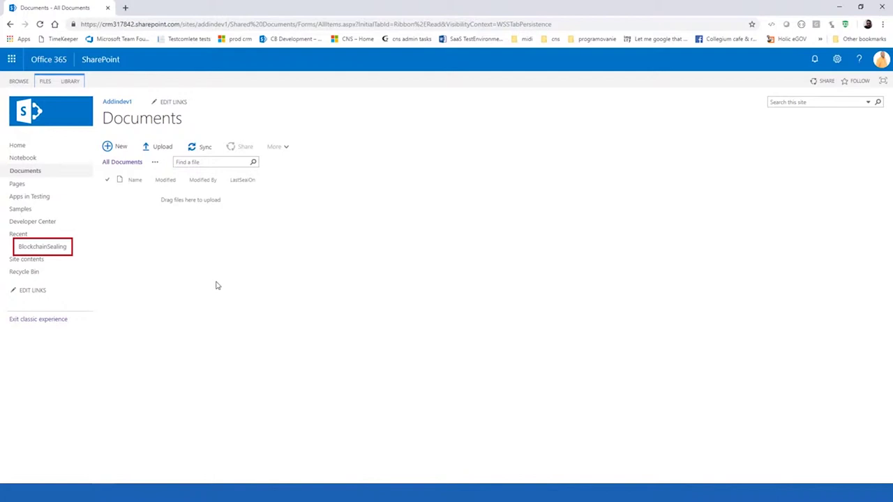
Check the BlockchainSealing app details in Site contents, then return to the Documents library.
{"action": "left_click", "coordinate": [33, 259]}
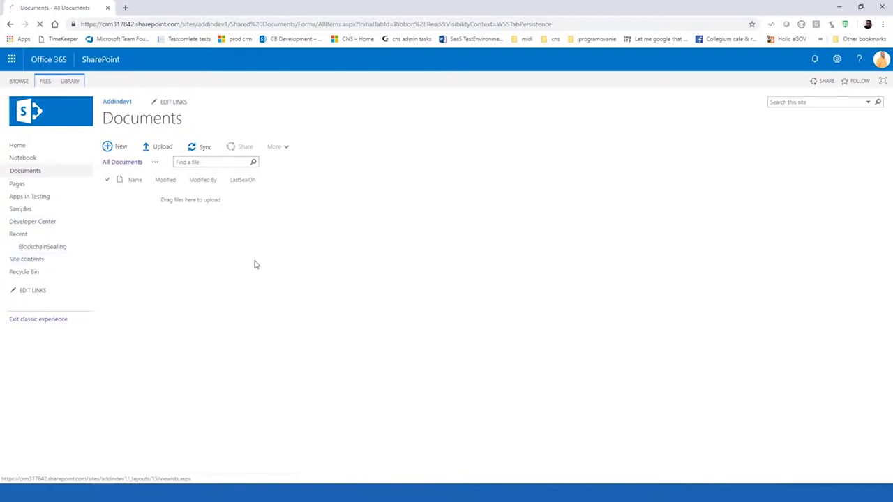
{"action": "left_click", "coordinate": [605, 187]}
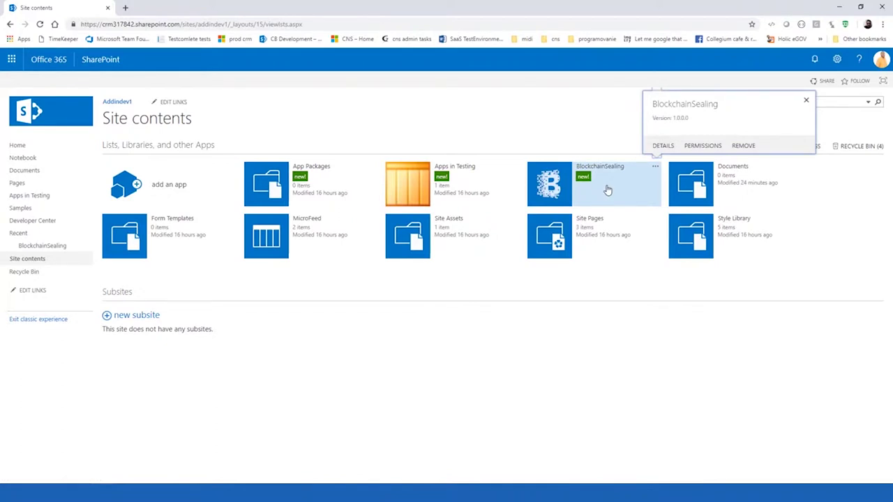
{"action": "left_click", "coordinate": [23, 172]}
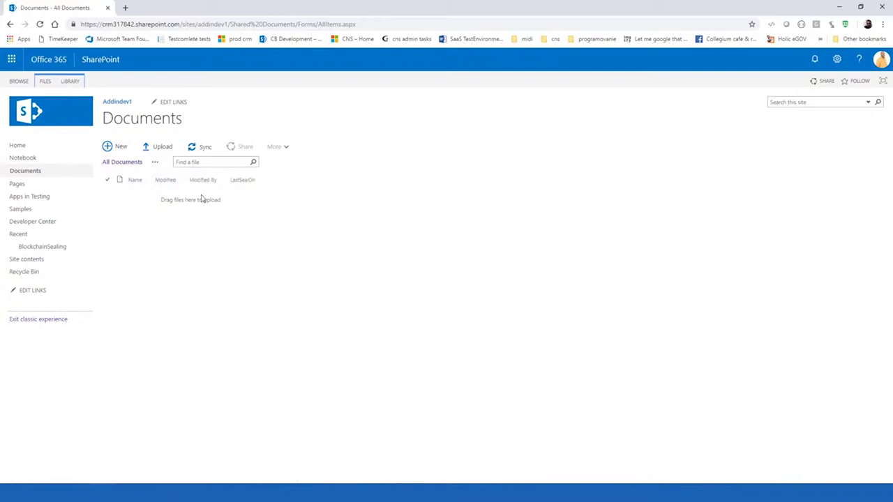
Upload important_document from the blockchain\v1 folder to the Documents library.
{"action": "left_click", "coordinate": [166, 146]}
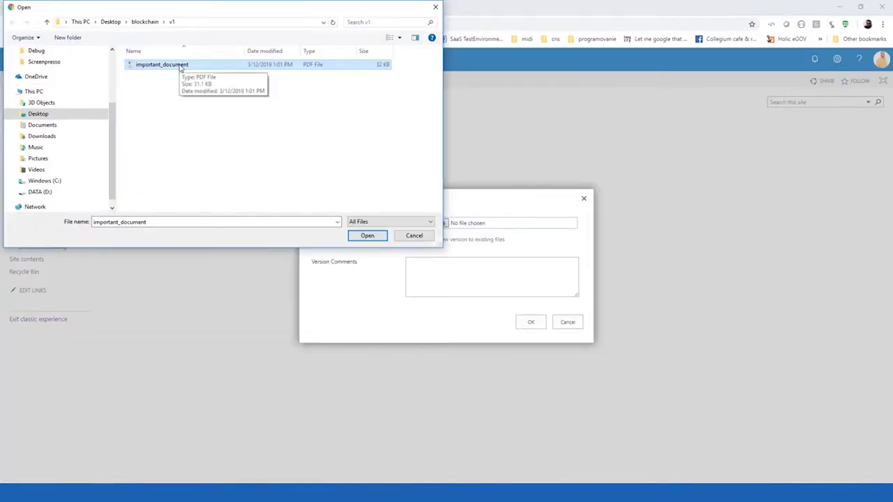
{"action": "left_click", "coordinate": [367, 236]}
{"action": "left_click", "coordinate": [529, 322]}
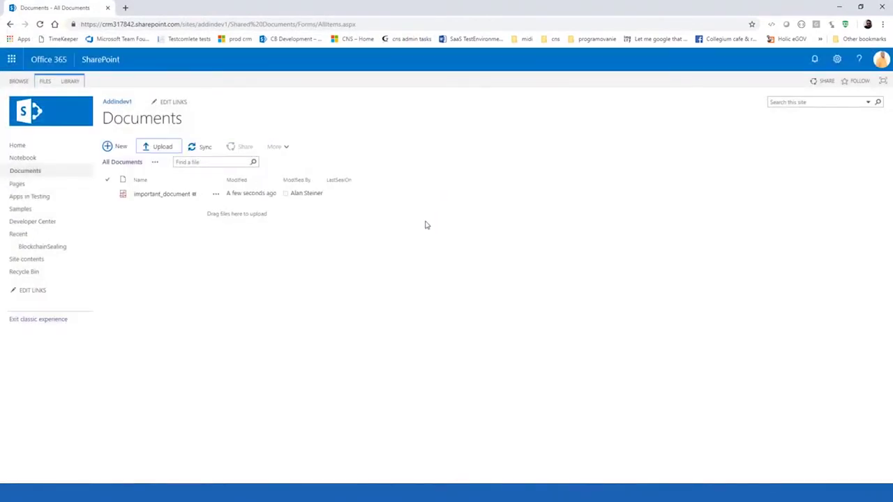
{"action": "left_click", "coordinate": [217, 194]}
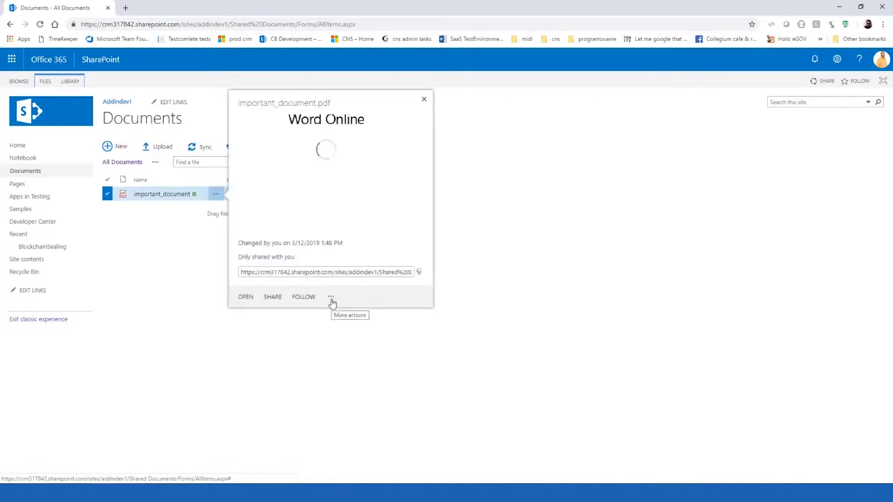
{"action": "left_click", "coordinate": [331, 298]}
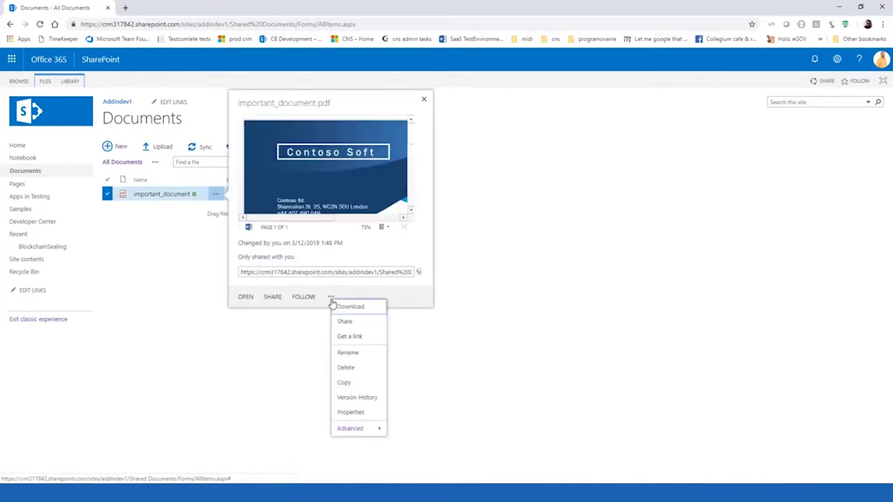
{"action": "left_click", "coordinate": [365, 403]}
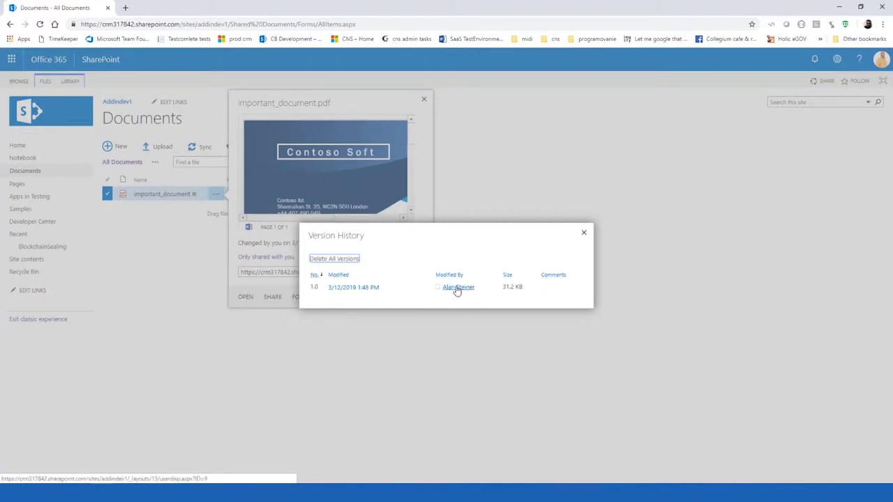
{"action": "left_click", "coordinate": [587, 234]}
{"action": "left_click", "coordinate": [388, 87]}
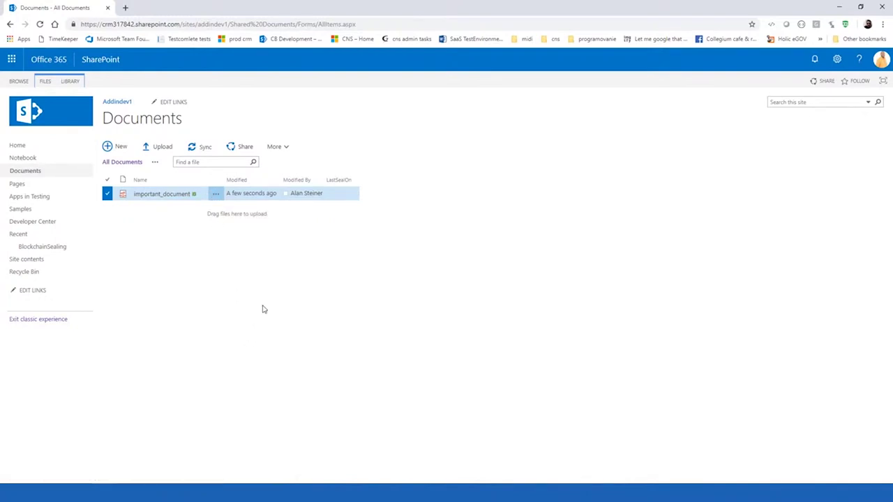
Upload important_document from blockchain\v2, keeping 'Add as a new version' checked.
{"action": "left_click", "coordinate": [162, 147]}
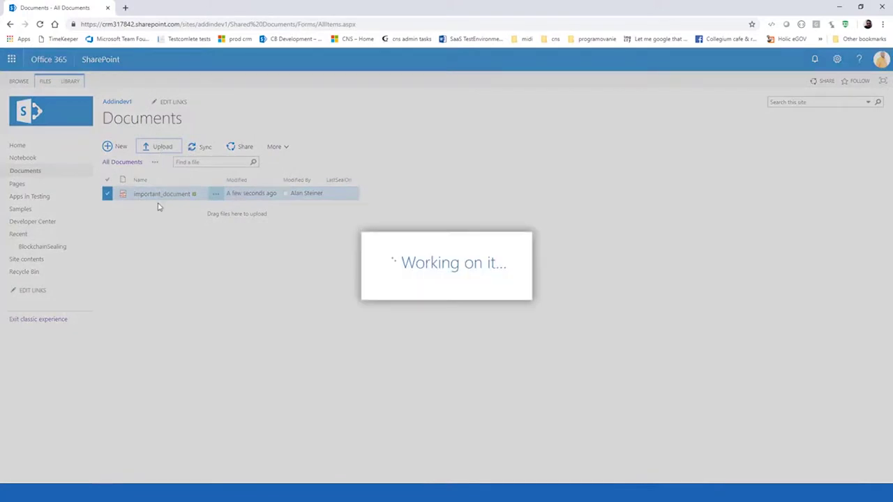
{"action": "left_click", "coordinate": [429, 224]}
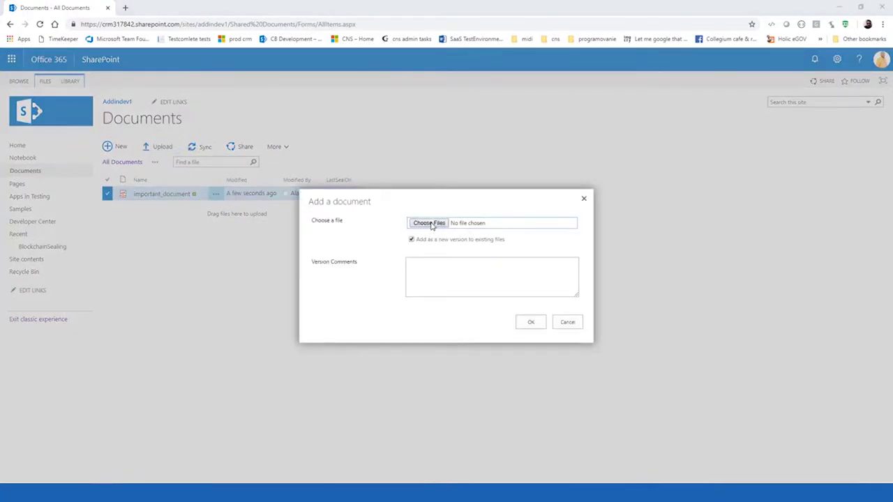
{"action": "left_click", "coordinate": [148, 23]}
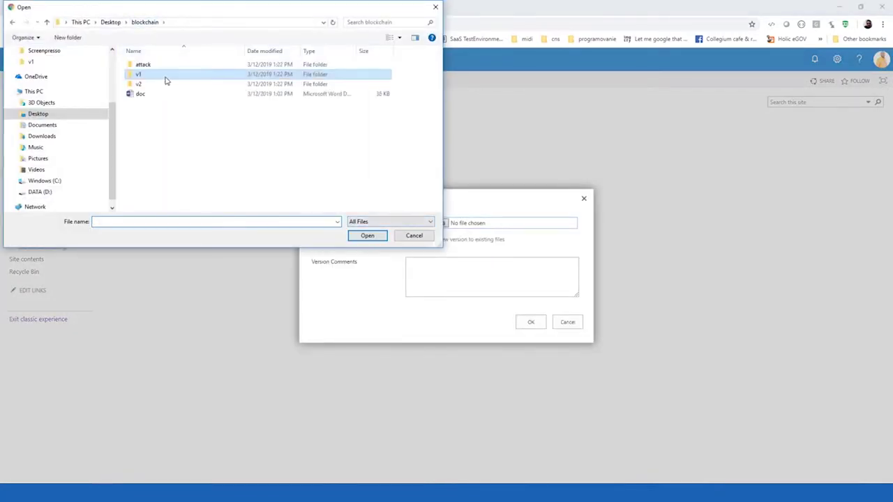
{"action": "double_click", "coordinate": [149, 85]}
{"action": "double_click", "coordinate": [161, 66]}
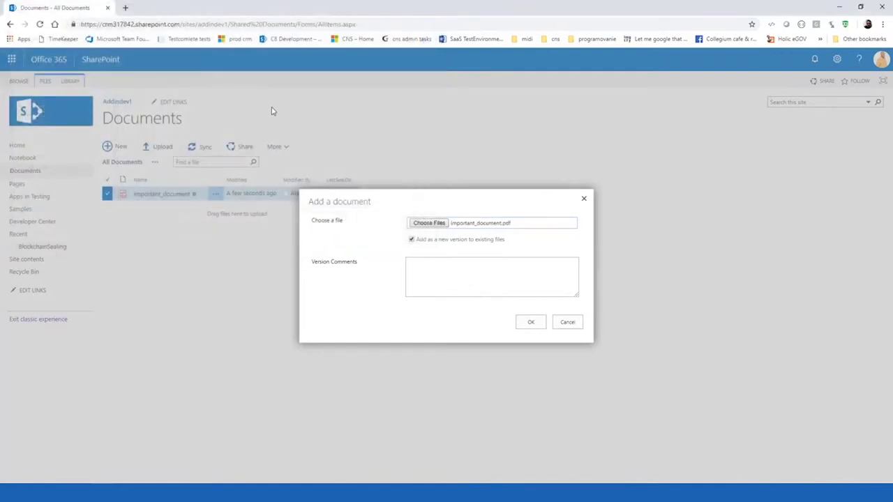
{"action": "left_click", "coordinate": [530, 323]}
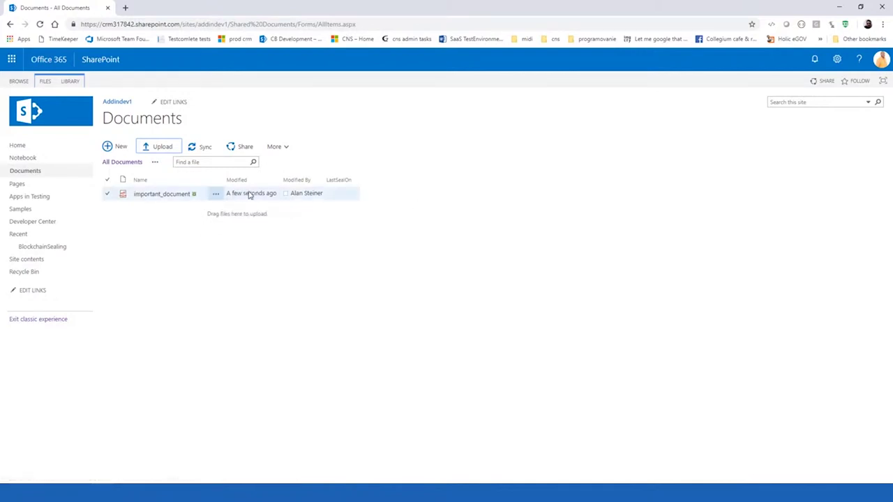
Review important_document's version history showing versions 1.0 and 2.0, then close it and the details card.
{"action": "left_click", "coordinate": [216, 195]}
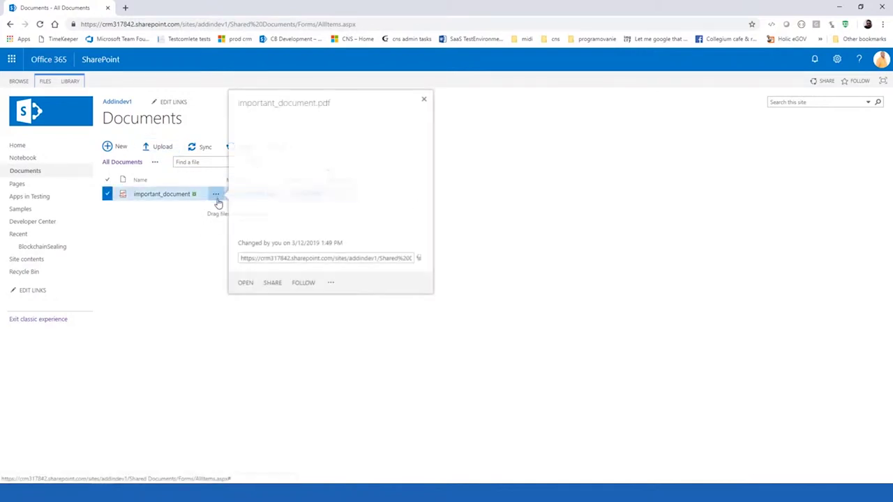
{"action": "left_click", "coordinate": [328, 297]}
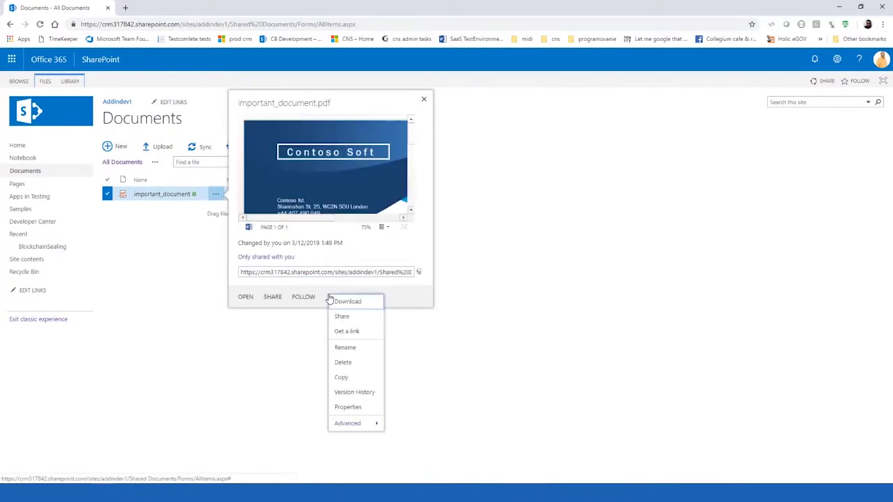
{"action": "left_click", "coordinate": [363, 392]}
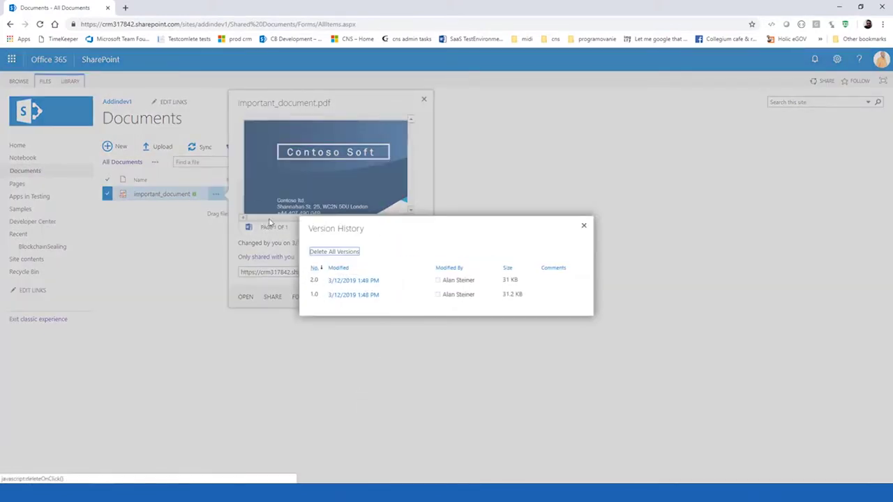
{"action": "mouse_move", "coordinate": [340, 283]}
{"action": "left_click", "coordinate": [325, 361]}
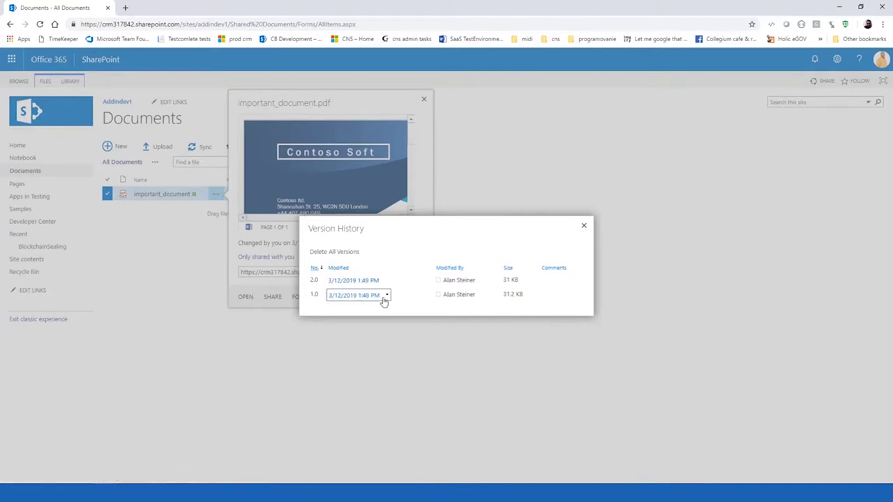
{"action": "left_click", "coordinate": [584, 226]}
{"action": "left_click", "coordinate": [471, 141]}
Open important_document.pdf in the browser and inspect the Contoso Soft letter's 2019-03-12 date.
{"action": "left_click", "coordinate": [164, 196]}
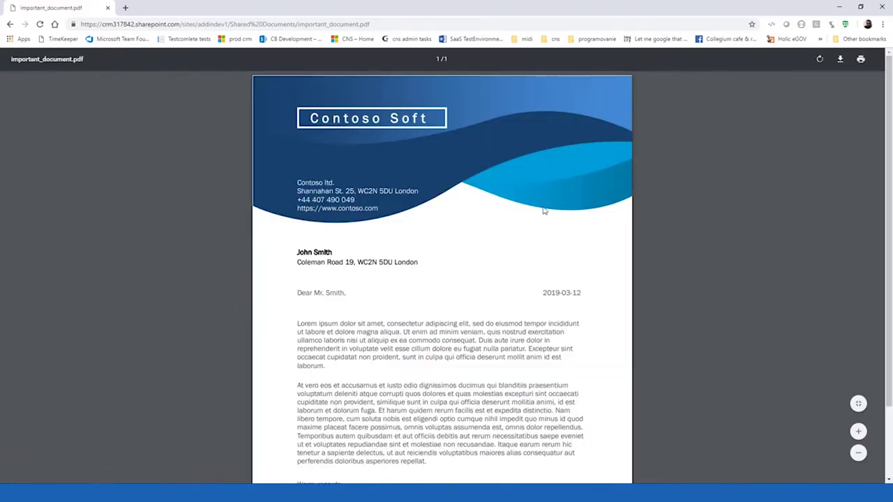
{"action": "scroll", "coordinate": [326, 257], "scroll_direction": "down", "scroll_amount": 2}
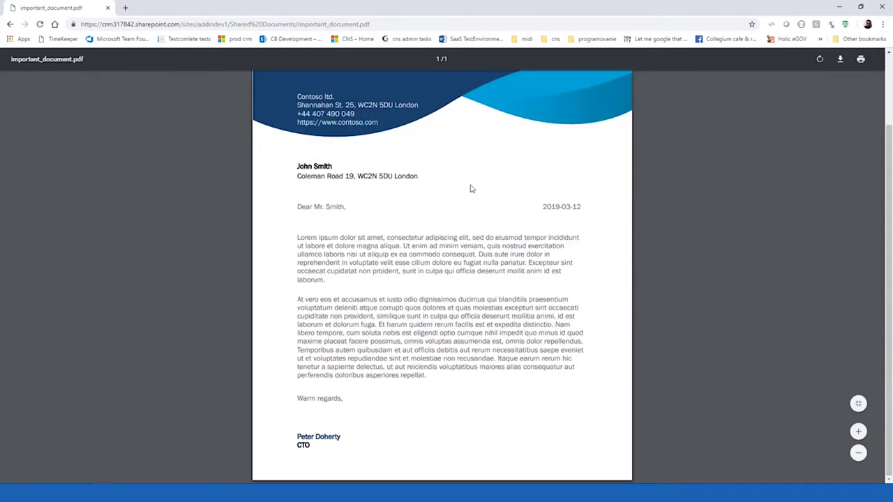
{"action": "scroll", "coordinate": [453, 179], "scroll_direction": "up", "scroll_amount": 2}
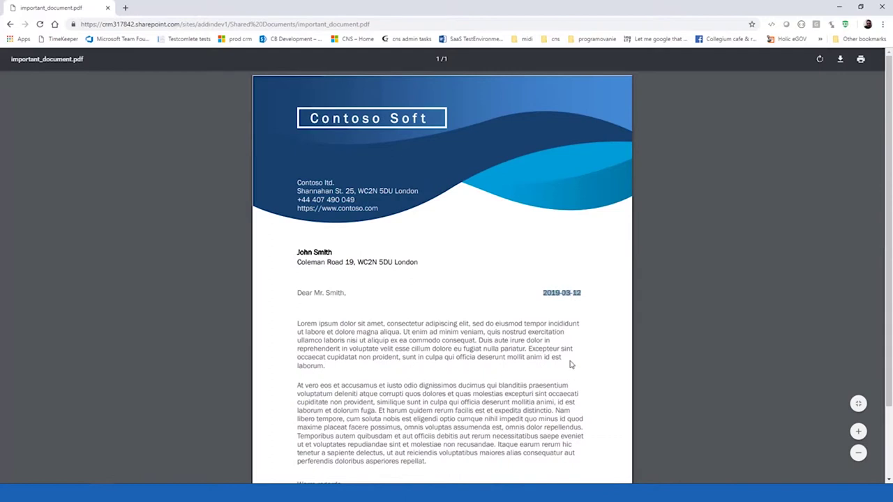
{"action": "left_click_drag", "start_coordinate": [562, 293], "coordinate": [580, 295]}
{"action": "left_click", "coordinate": [433, 309]}
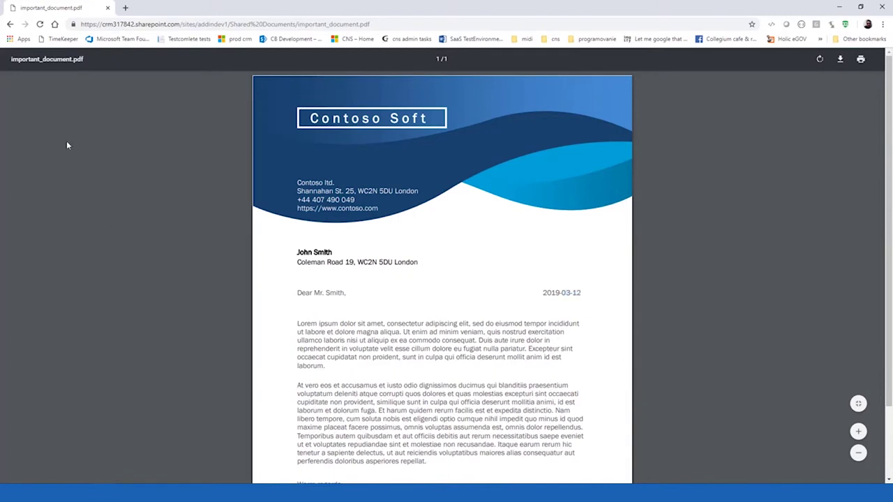
Return to the library and open important_document.pdf from c:\tmp\blockchain\v2 in Total Commander.
{"action": "left_click", "coordinate": [12, 24]}
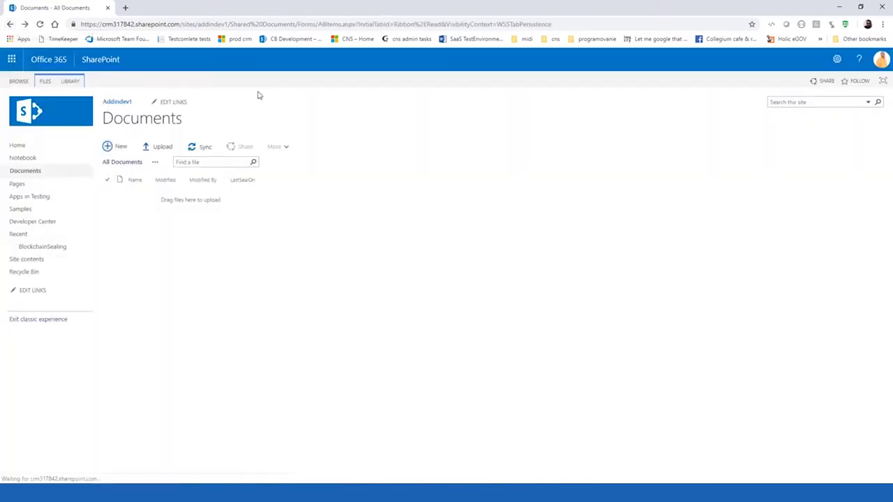
{"action": "key", "text": "alt+Tab"}
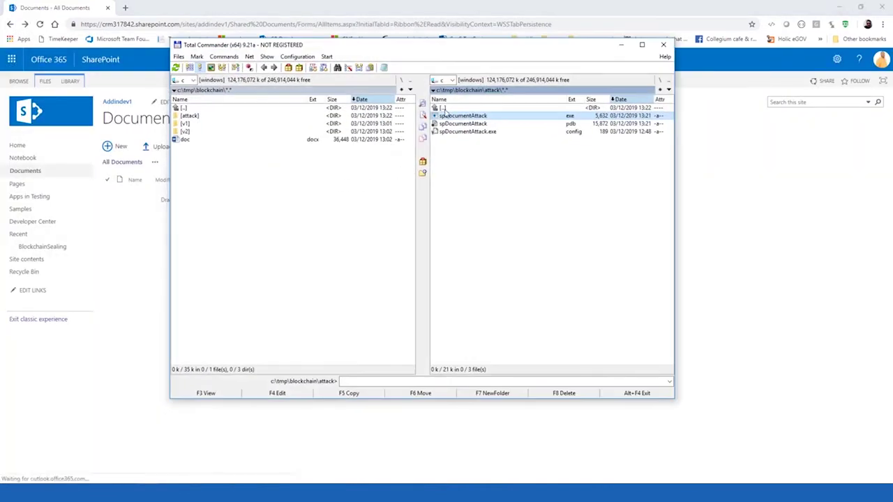
{"action": "double_click", "coordinate": [446, 109]}
{"action": "double_click", "coordinate": [445, 131]}
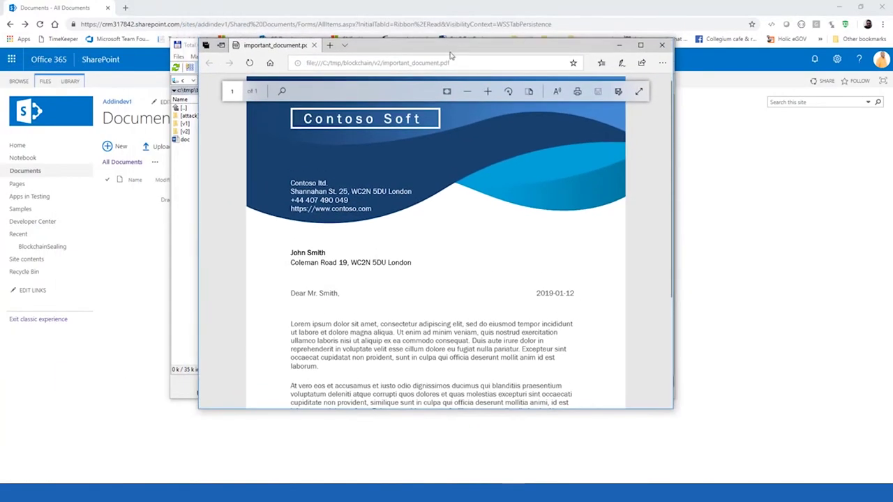
{"action": "left_click_drag", "start_coordinate": [536, 293], "coordinate": [575, 294]}
Select the date 2019-01-12 in the v2 letter.
{"action": "left_click", "coordinate": [485, 193]}
{"action": "scroll", "coordinate": [486, 194], "scroll_direction": "down", "scroll_amount": 5}
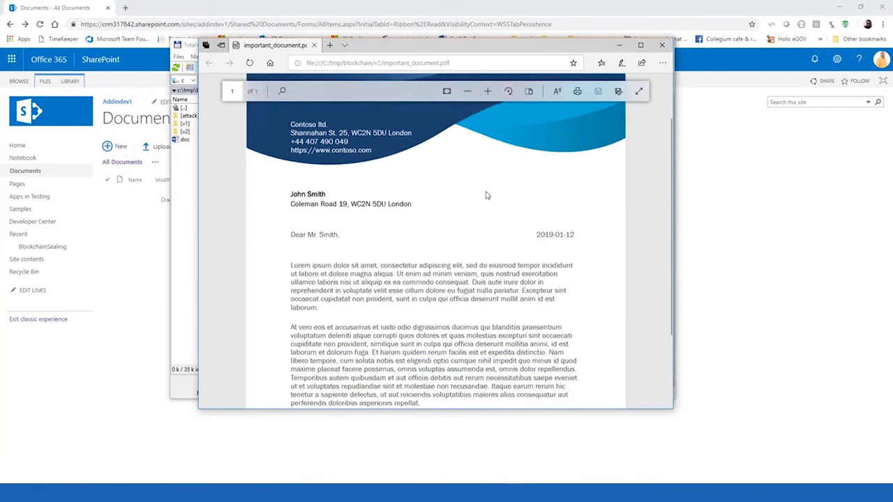
{"action": "scroll", "coordinate": [342, 128], "scroll_direction": "up", "scroll_amount": 3}
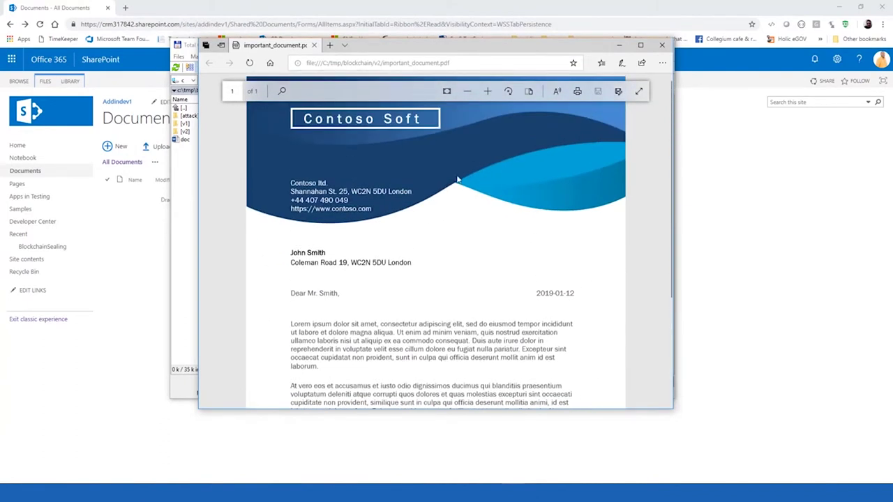
{"action": "scroll", "coordinate": [497, 299], "scroll_direction": "down", "scroll_amount": 3}
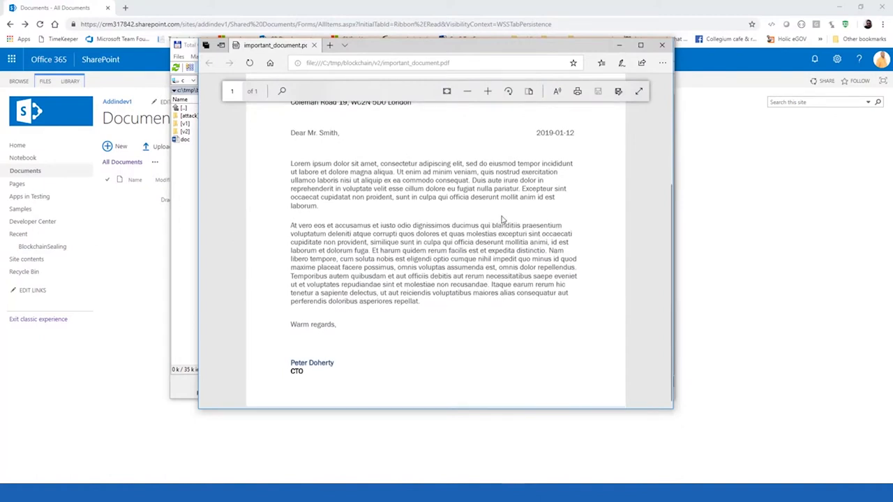
{"action": "left_click_drag", "start_coordinate": [536, 133], "coordinate": [570, 132]}
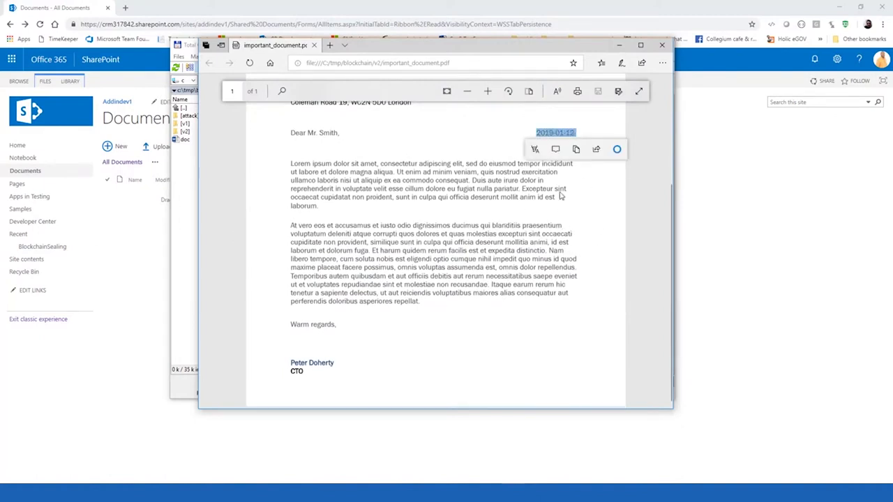
Close the v2 PDF and bring the SharePoint Documents library back to begin an upload.
{"action": "left_click", "coordinate": [663, 46]}
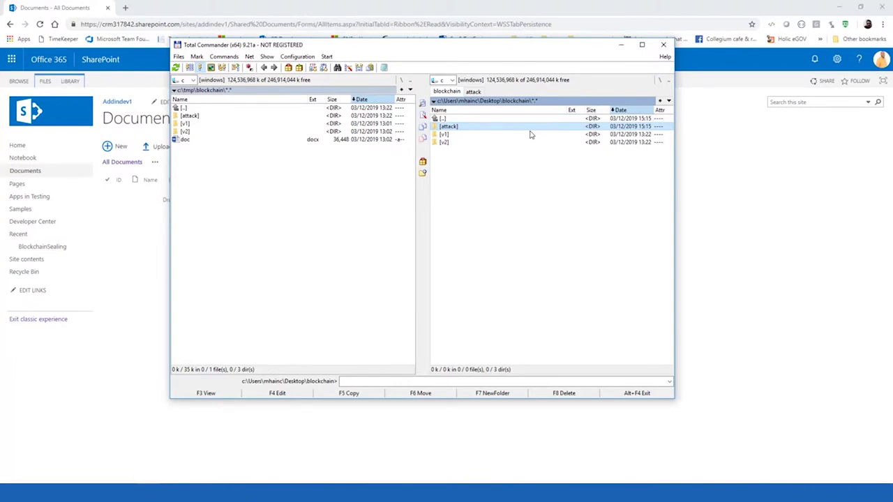
{"action": "left_click", "coordinate": [141, 234]}
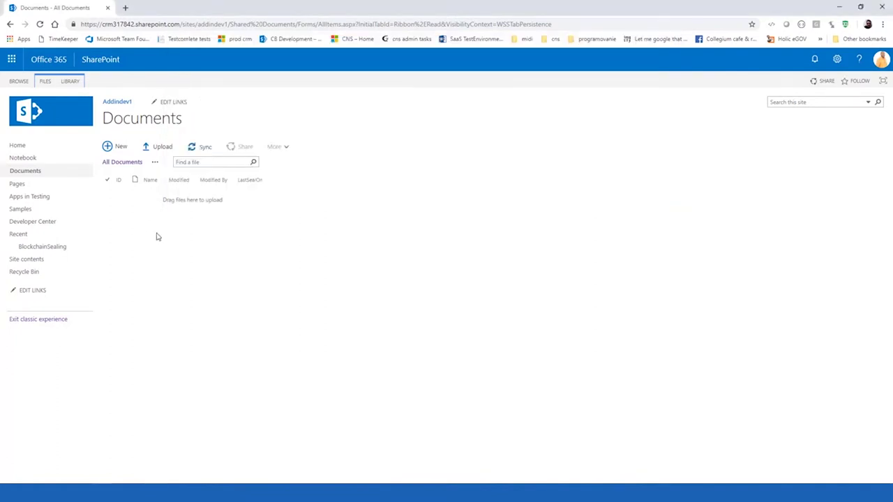
{"action": "left_click", "coordinate": [169, 148]}
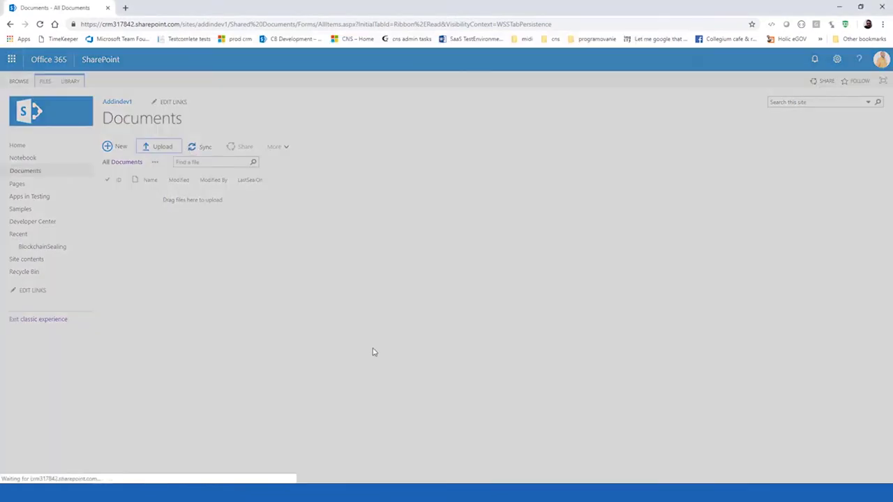
Upload important_document from the v1 folder, then switch to Total Commander.
{"action": "left_click", "coordinate": [427, 222]}
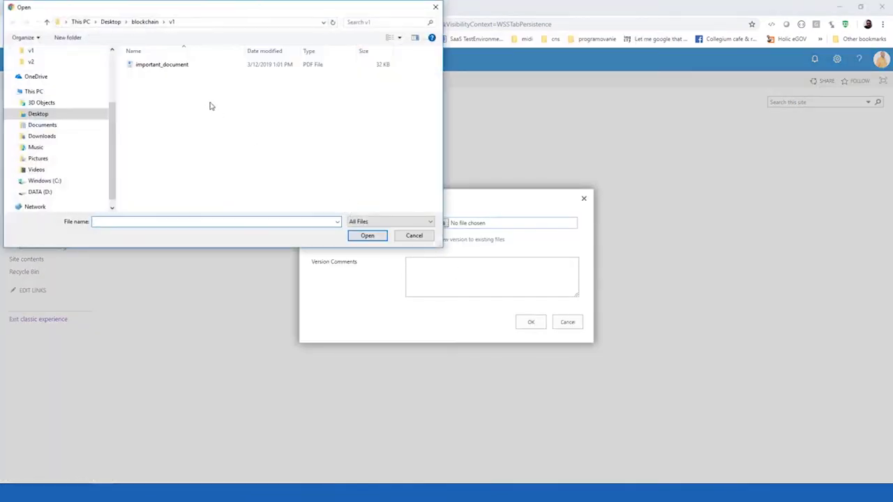
{"action": "double_click", "coordinate": [169, 64]}
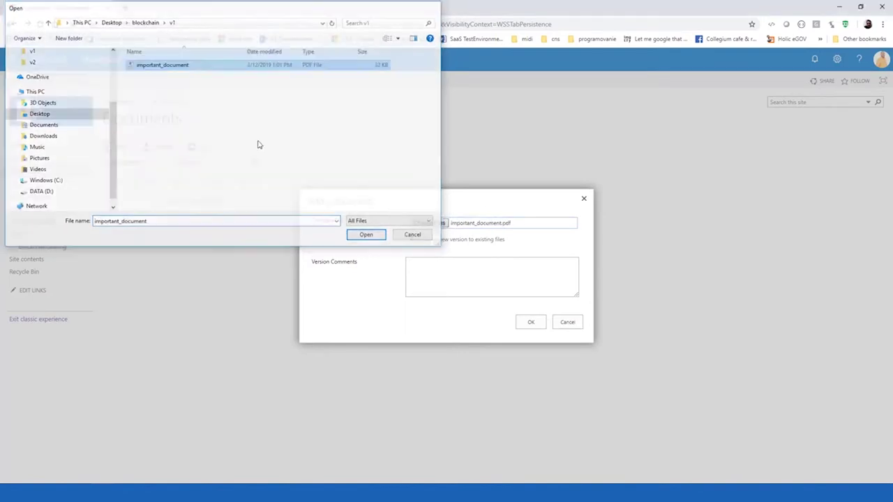
{"action": "left_click", "coordinate": [532, 323]}
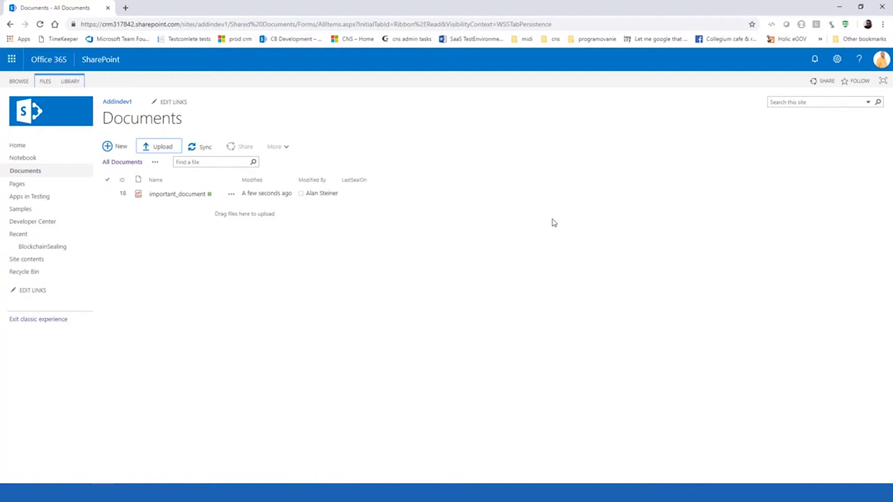
{"action": "left_click", "coordinate": [171, 493]}
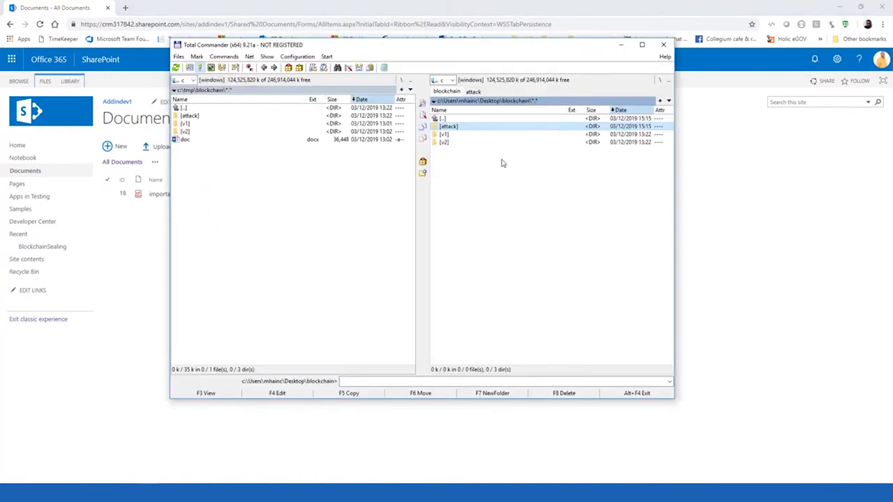
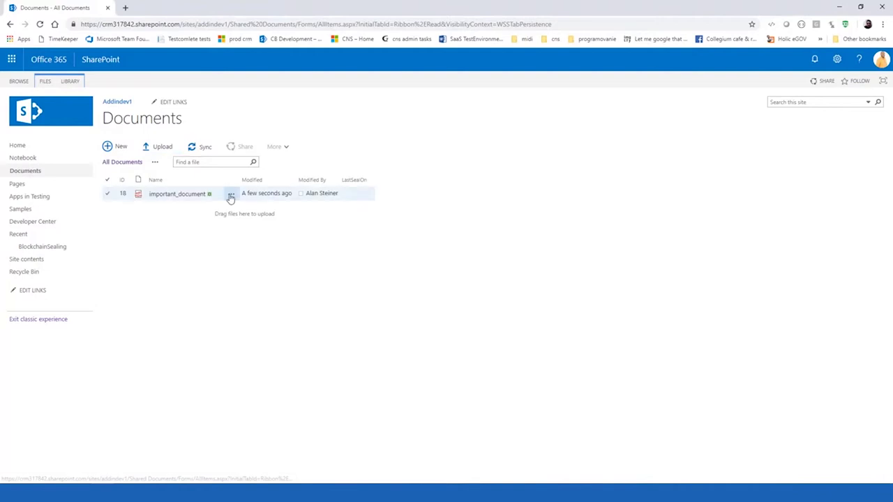
Review important_document's version history, then close the history and details panel.
{"action": "left_click", "coordinate": [231, 197]}
{"action": "left_click", "coordinate": [344, 298]}
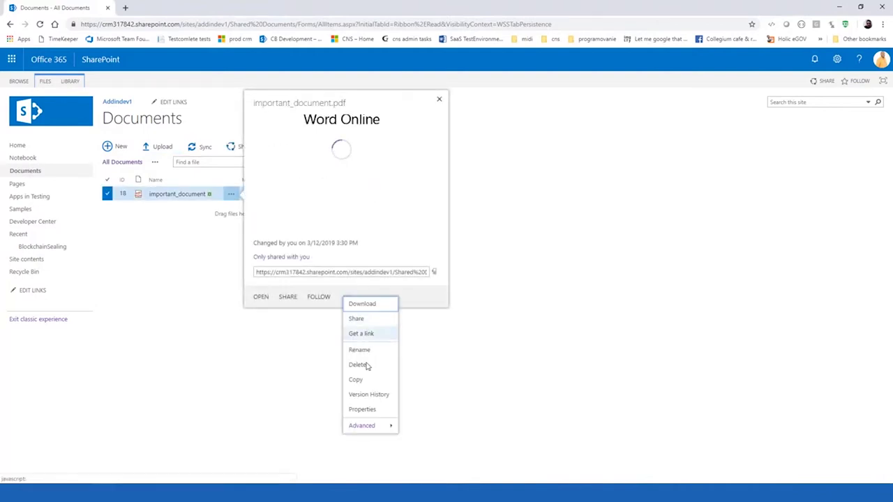
{"action": "left_click", "coordinate": [368, 395]}
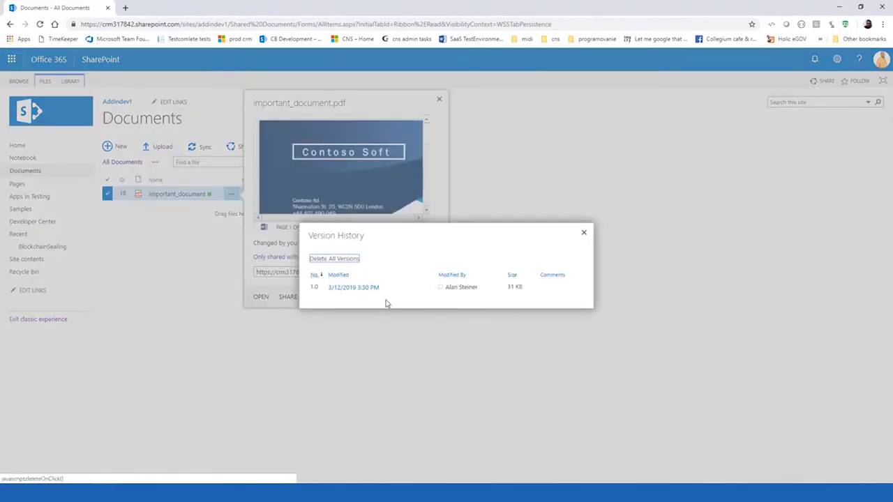
{"action": "left_click", "coordinate": [584, 233]}
{"action": "left_click", "coordinate": [519, 398]}
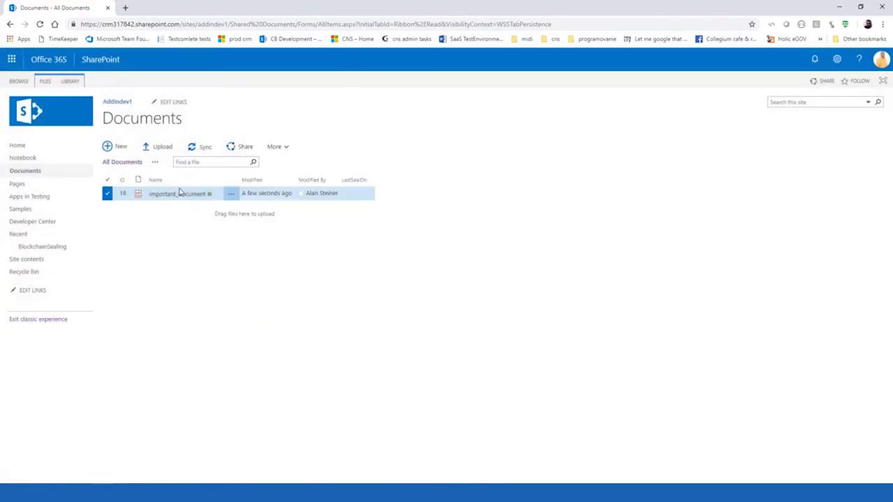
Inspect the letter date 2019-01-12 in important_document's PDF, then reload the Documents library.
{"action": "left_click", "coordinate": [178, 195]}
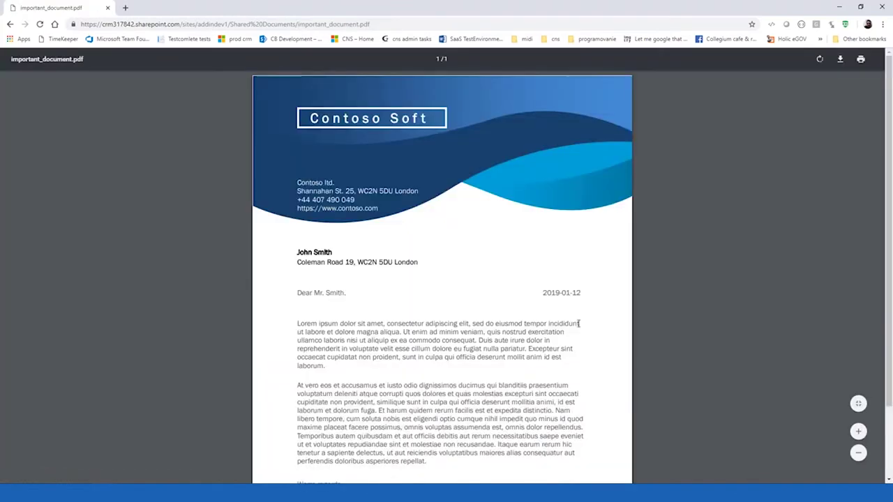
{"action": "left_click_drag", "start_coordinate": [542, 294], "coordinate": [581, 294]}
{"action": "left_click", "coordinate": [580, 299]}
{"action": "double_click", "coordinate": [566, 293]}
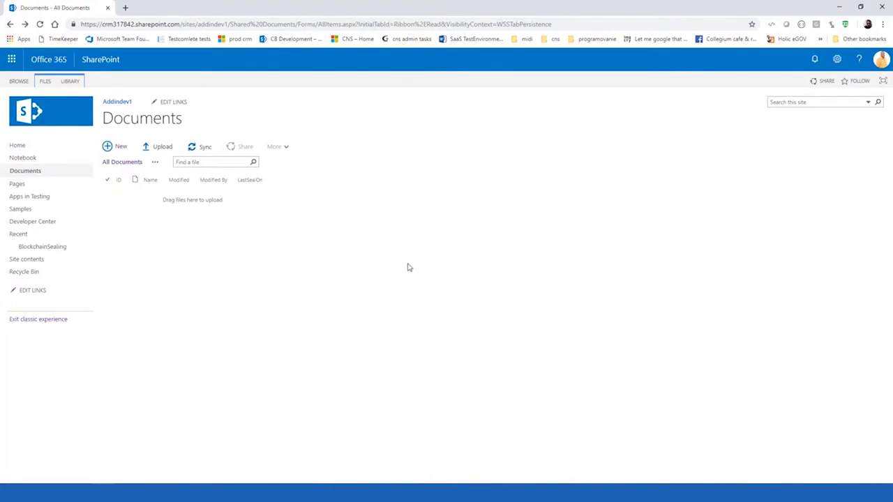
{"action": "left_click", "coordinate": [21, 174]}
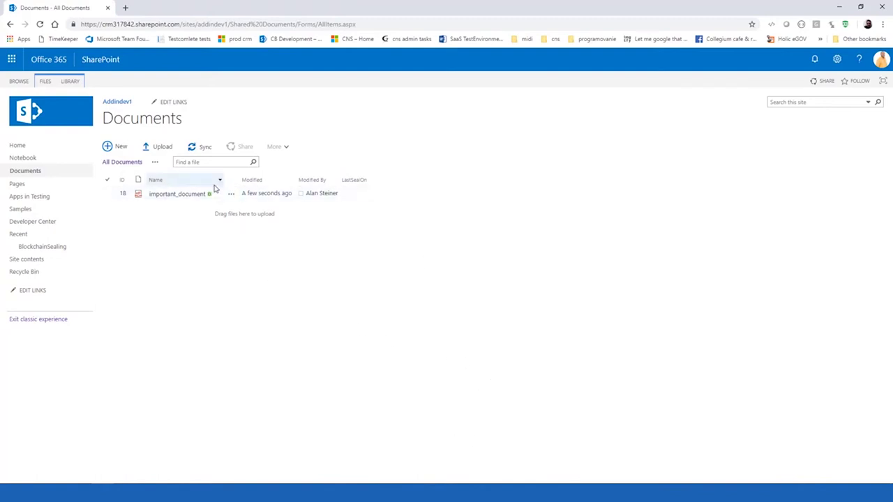
Delete the old important_document (item 18) to the Recycle Bin.
{"action": "left_click", "coordinate": [108, 195]}
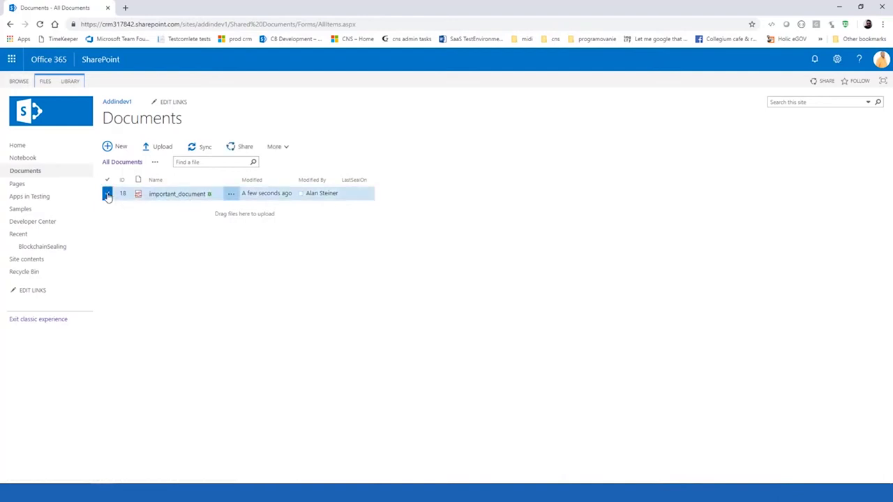
{"action": "left_click", "coordinate": [234, 198]}
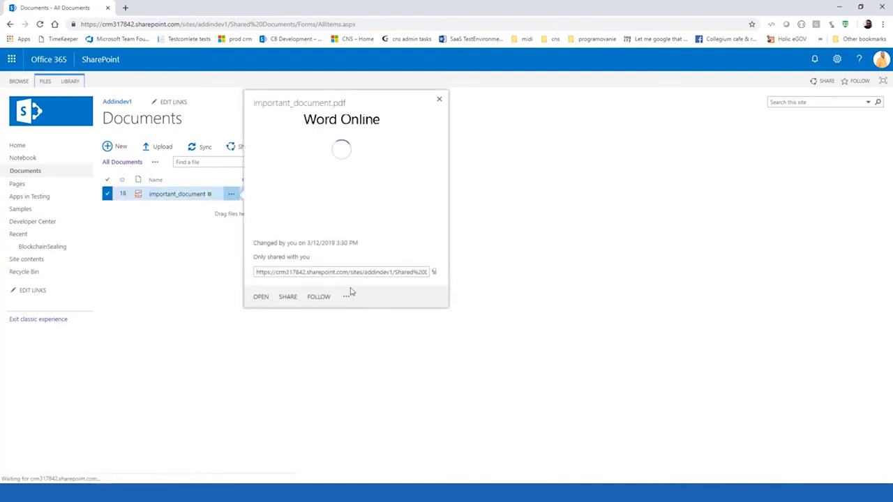
{"action": "left_click", "coordinate": [345, 297]}
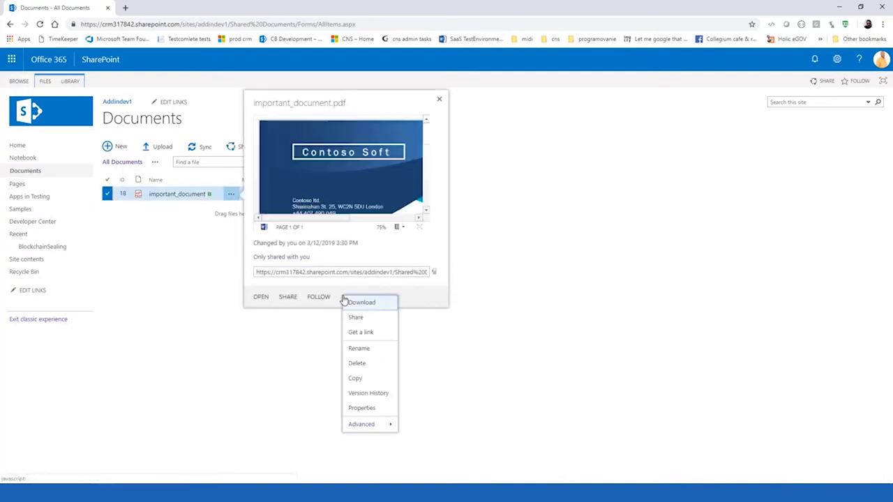
{"action": "left_click", "coordinate": [359, 363]}
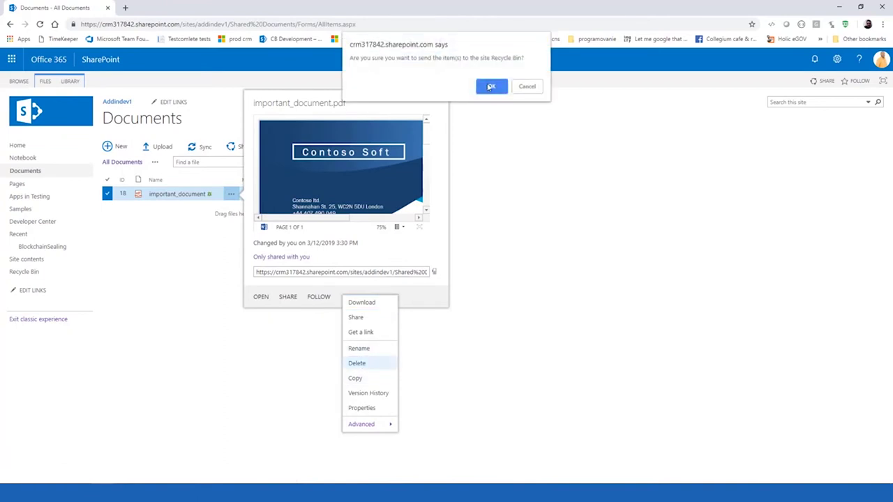
{"action": "left_click", "coordinate": [492, 86]}
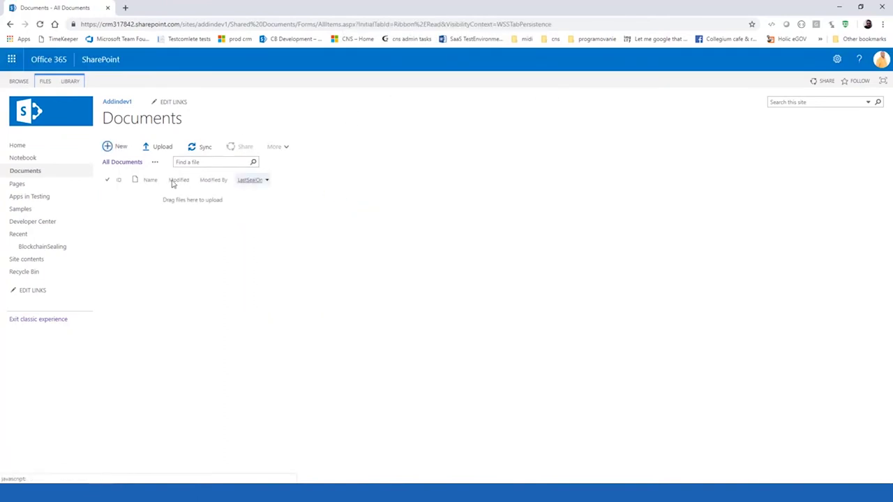
Upload important_document.pdf from the computer into the Documents library.
{"action": "left_click", "coordinate": [158, 147]}
{"action": "left_click", "coordinate": [427, 224]}
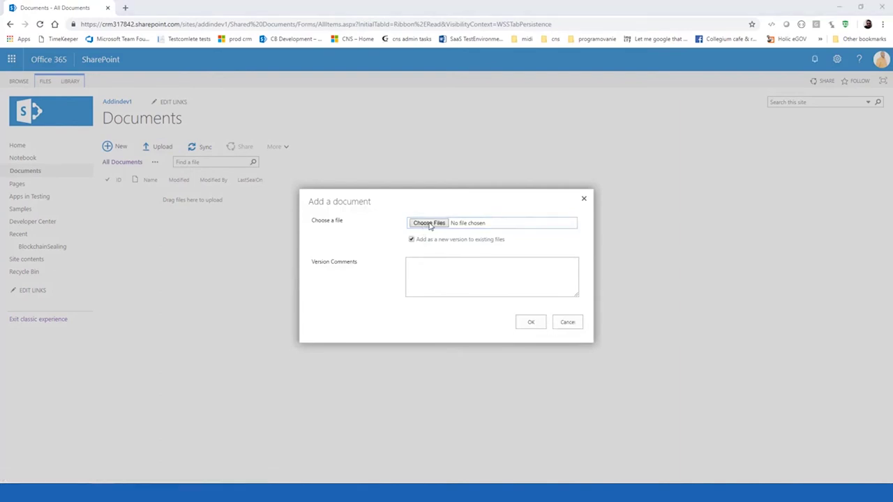
{"action": "left_click", "coordinate": [166, 65]}
{"action": "left_click", "coordinate": [367, 235]}
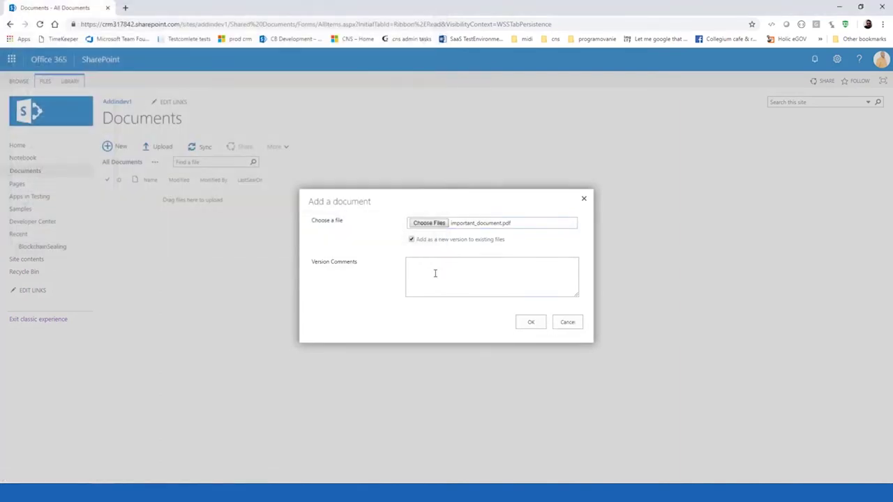
{"action": "left_click", "coordinate": [523, 317]}
Seal the re-uploaded important_document (item 19) with blockchain and dismiss the success message.
{"action": "left_click", "coordinate": [232, 195]}
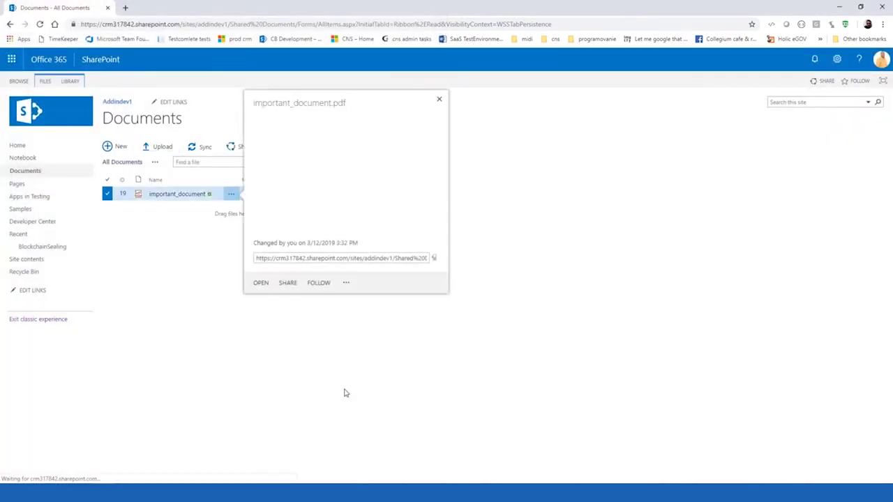
{"action": "left_click", "coordinate": [346, 298]}
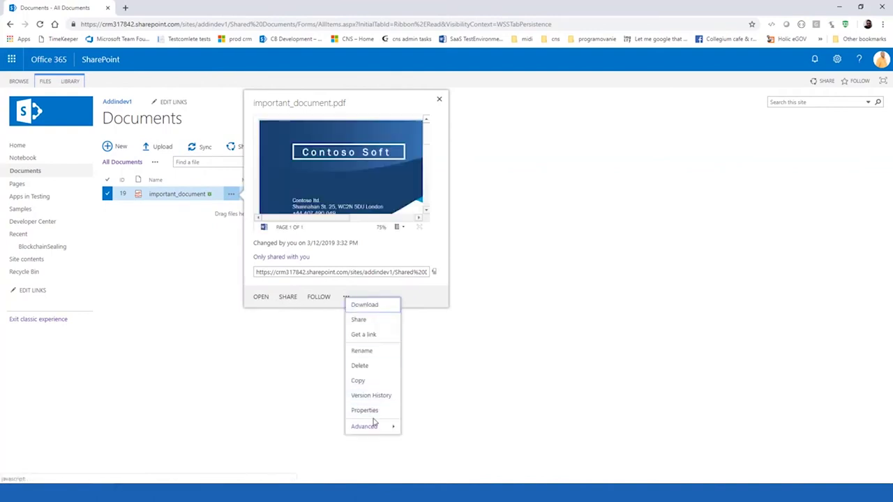
{"action": "mouse_move", "coordinate": [371, 425]}
{"action": "left_click", "coordinate": [428, 471]}
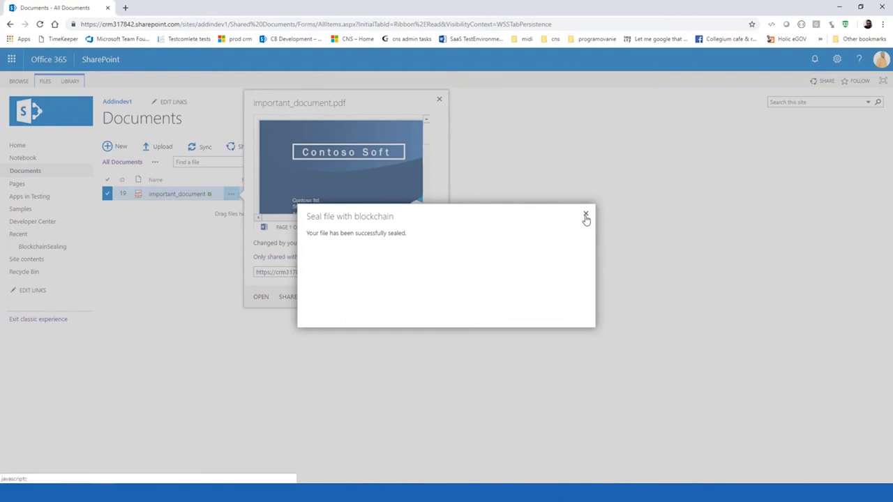
{"action": "left_click", "coordinate": [586, 215]}
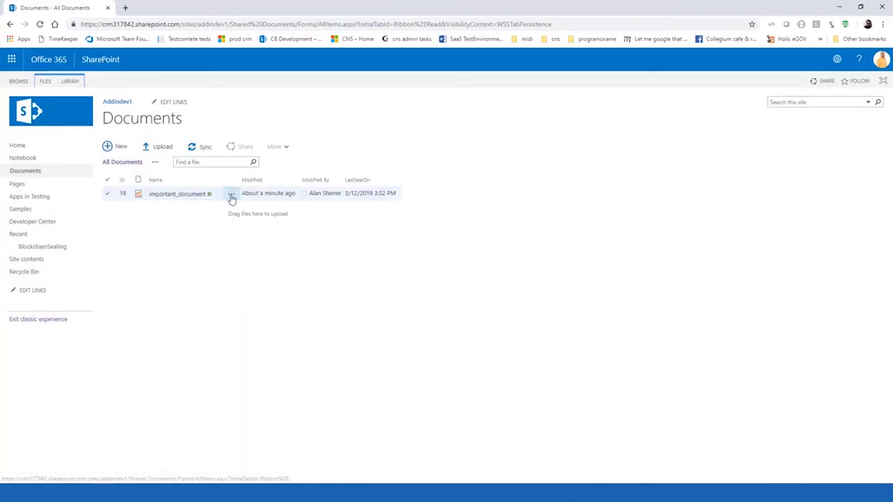
Verify important_document's blockchain seal, check the 2019-03-12T14:32:35 timestamp, and close the result.
{"action": "left_click", "coordinate": [231, 194]}
{"action": "left_click", "coordinate": [347, 299]}
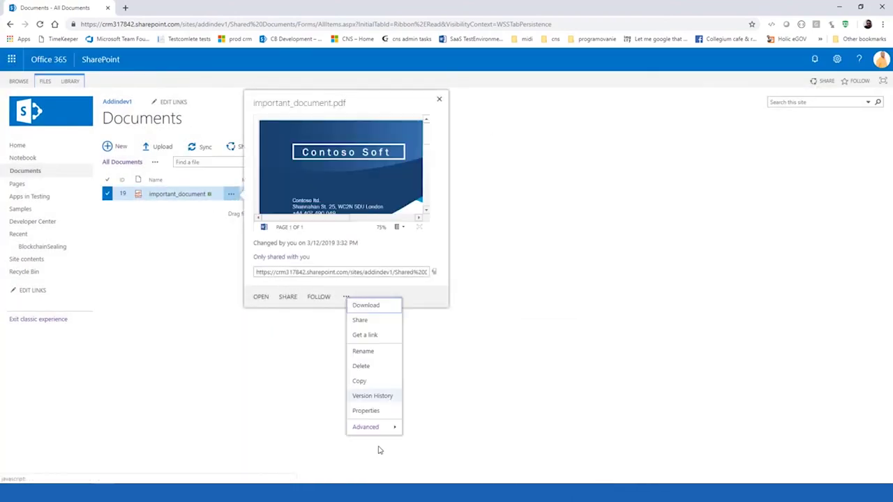
{"action": "mouse_move", "coordinate": [383, 427]}
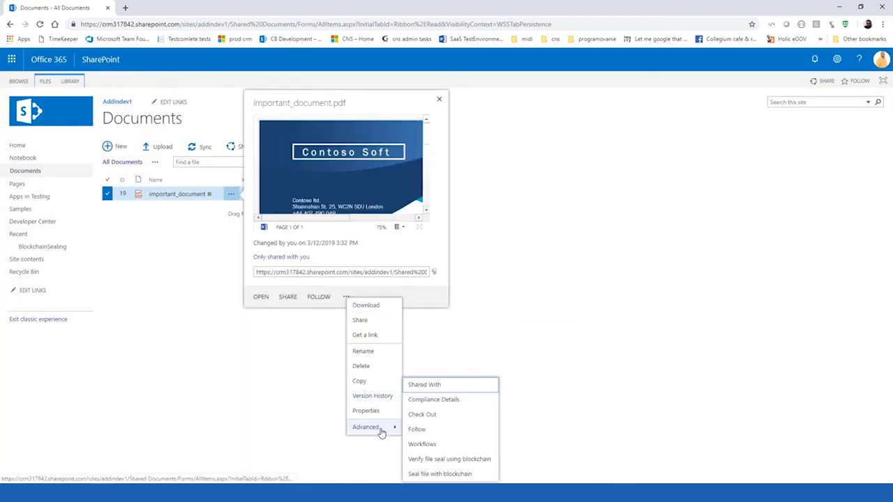
{"action": "left_click", "coordinate": [452, 459]}
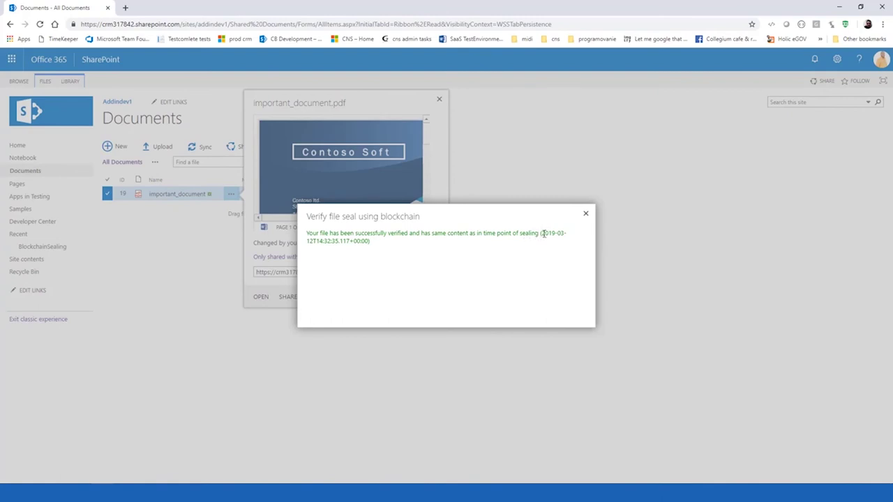
{"action": "left_click_drag", "start_coordinate": [543, 234], "coordinate": [370, 244]}
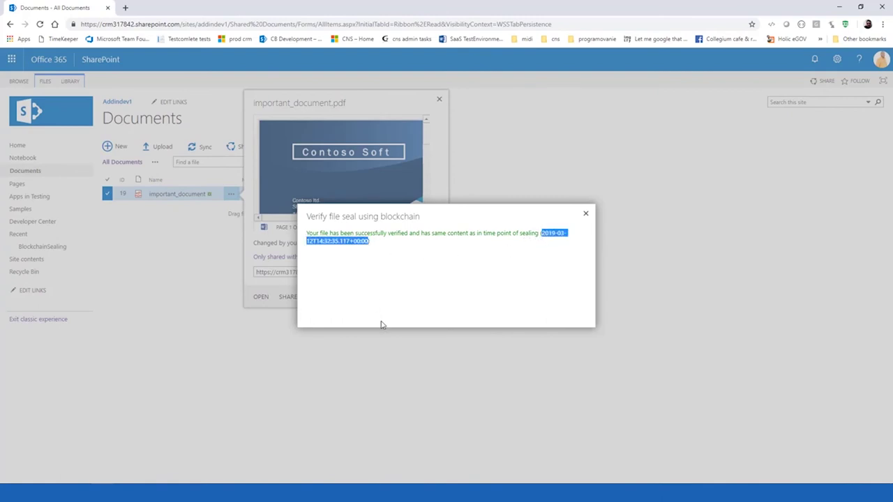
{"action": "left_click", "coordinate": [510, 174]}
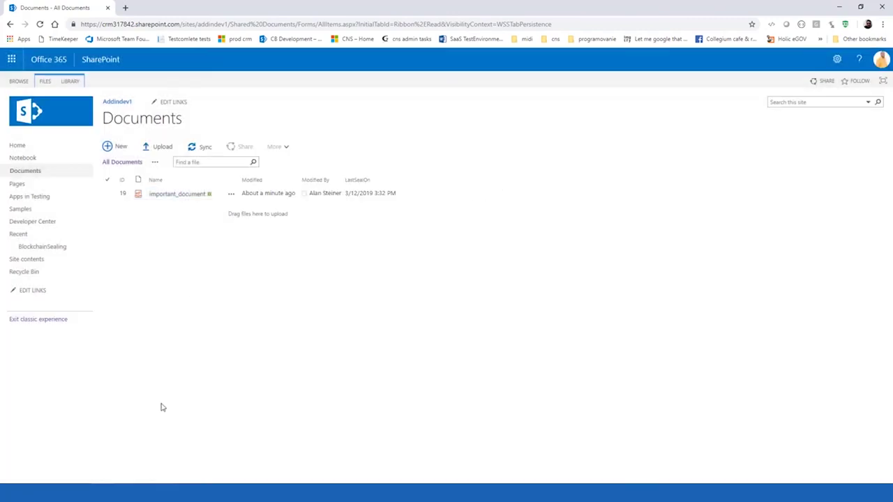
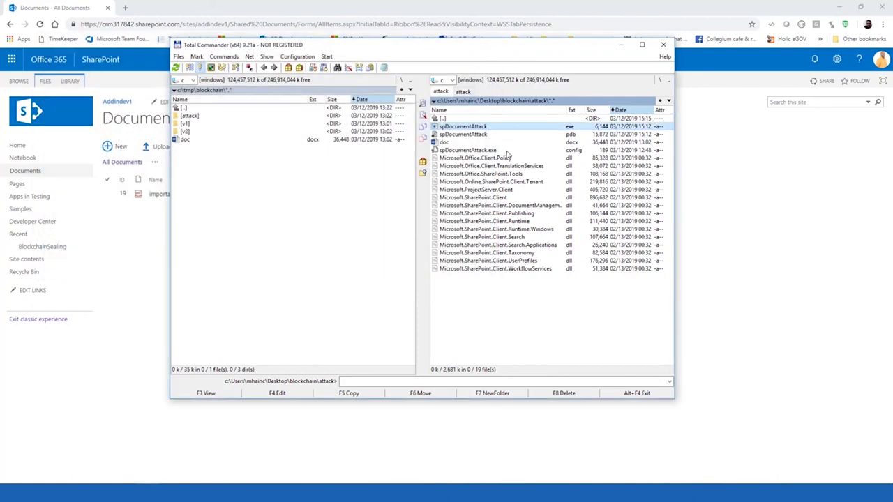
Minimize Total Commander and run 'Verify file seal using blockchain' on important_document.
{"action": "left_click", "coordinate": [621, 44]}
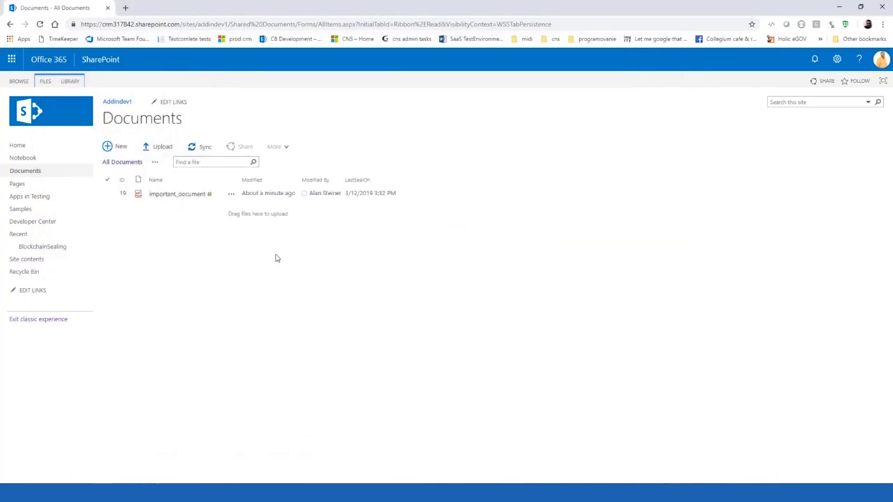
{"action": "left_click", "coordinate": [231, 196]}
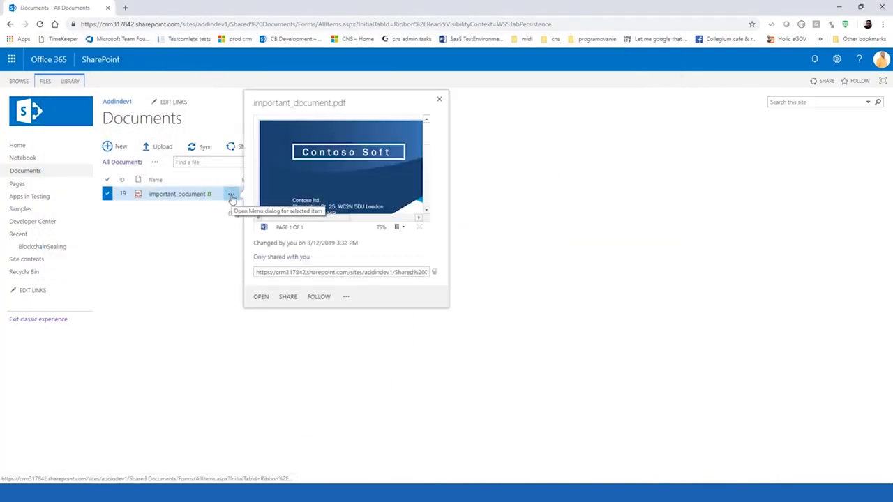
{"action": "left_click", "coordinate": [347, 297]}
{"action": "mouse_move", "coordinate": [373, 427]}
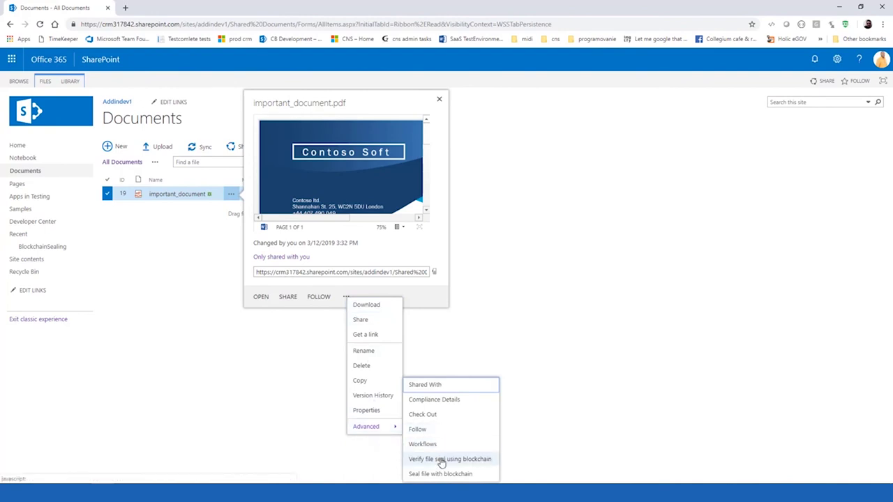
{"action": "left_click", "coordinate": [441, 460]}
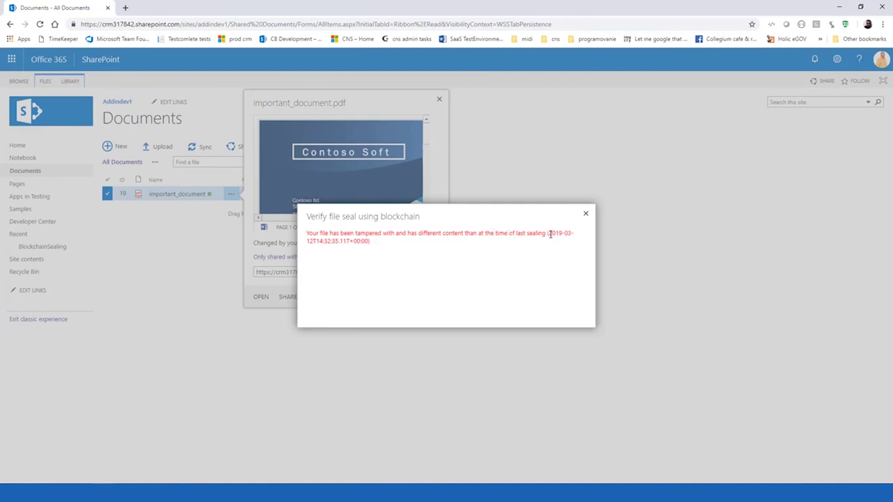
Highlight the last-sealing timestamp 2019-03-12T14:32:35.117+00:00 in the red tampered-file message.
{"action": "left_click_drag", "start_coordinate": [550, 234], "coordinate": [558, 246]}
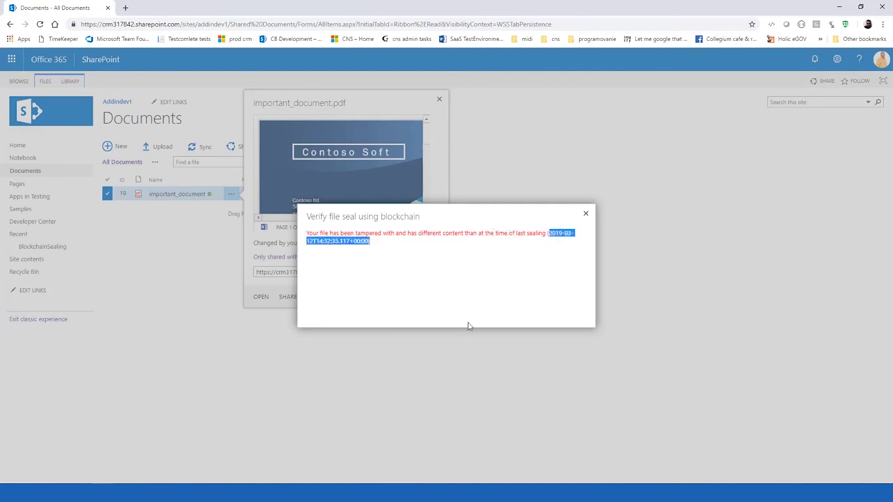